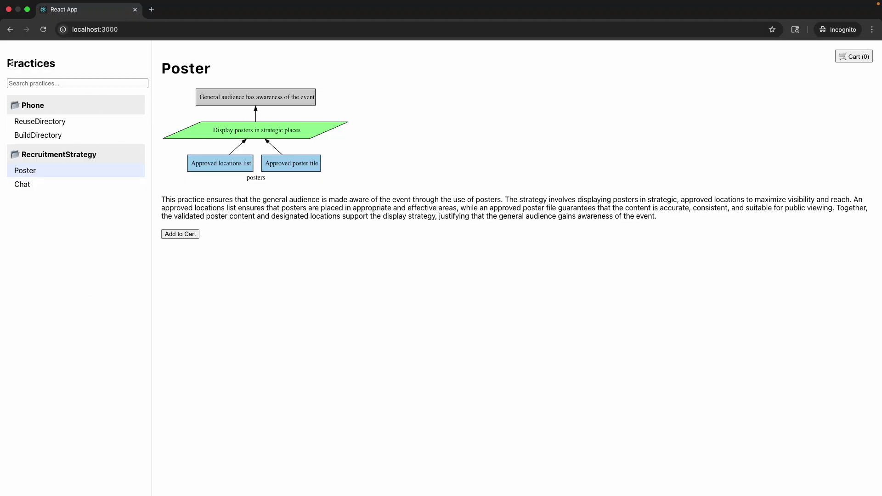
Step: Review the Poster practice's description and add the practice to the cart
{"action": "left_click_drag", "start_coordinate": [8, 63], "coordinate": [69, 65]}
{"action": "left_click", "coordinate": [86, 66]}
{"action": "left_click", "coordinate": [94, 83]}
{"action": "left_click_drag", "start_coordinate": [164, 202], "coordinate": [228, 207]}
{"action": "left_click", "coordinate": [280, 188]}
Step: Open the Chat practice, review its description, and add it to the cart
{"action": "left_click", "coordinate": [48, 187]}
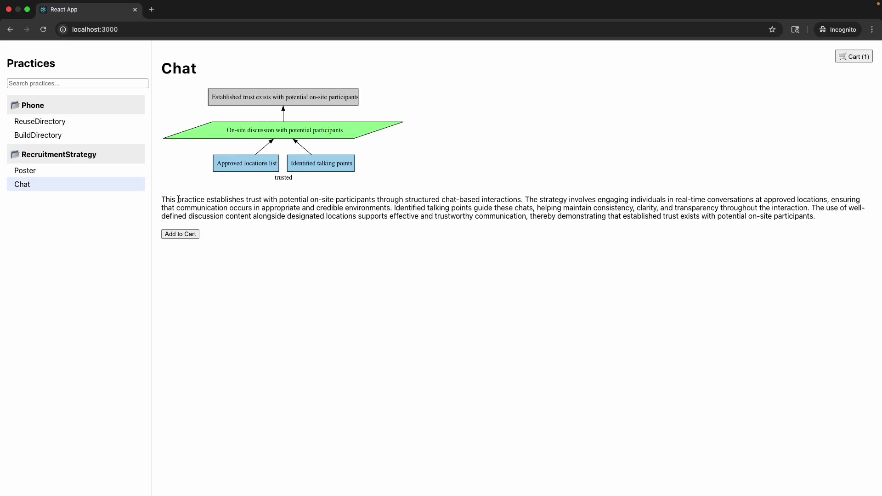
{"action": "left_click_drag", "start_coordinate": [161, 203], "coordinate": [258, 213]}
{"action": "left_click", "coordinate": [257, 212]}
{"action": "left_click", "coordinate": [181, 234]}
Step: Open the ReuseDirectory practice under Phone, review its description, and add it to the cart
{"action": "left_click", "coordinate": [41, 124]}
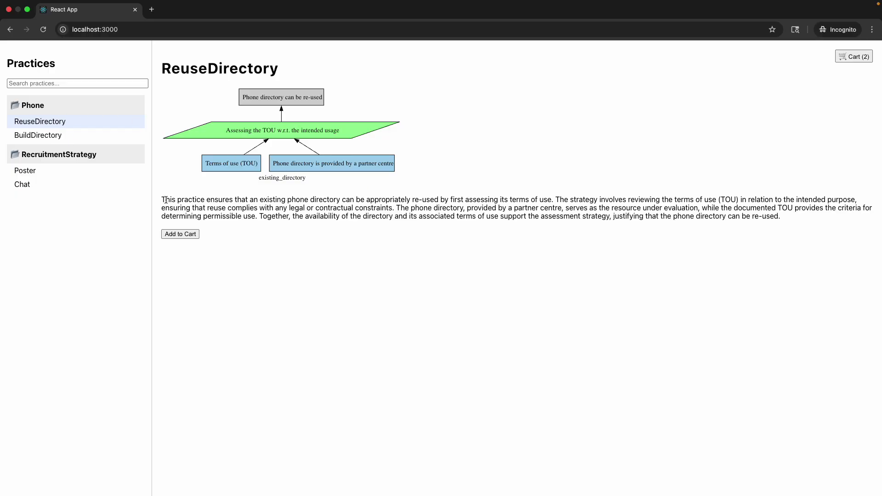
{"action": "left_click_drag", "start_coordinate": [162, 199], "coordinate": [397, 225]}
{"action": "left_click", "coordinate": [656, 226]}
Step: Validate the configuration of the practices in the cart and dismiss the result message
{"action": "left_click", "coordinate": [854, 59]}
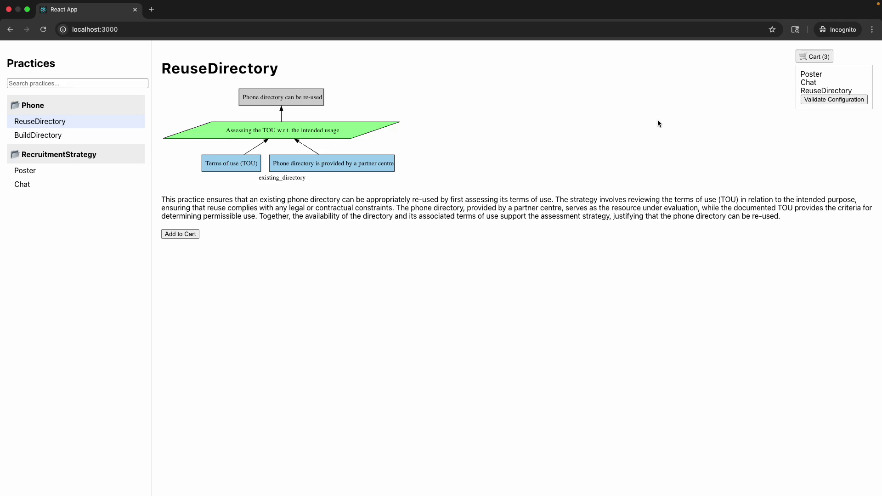
{"action": "left_click", "coordinate": [831, 101]}
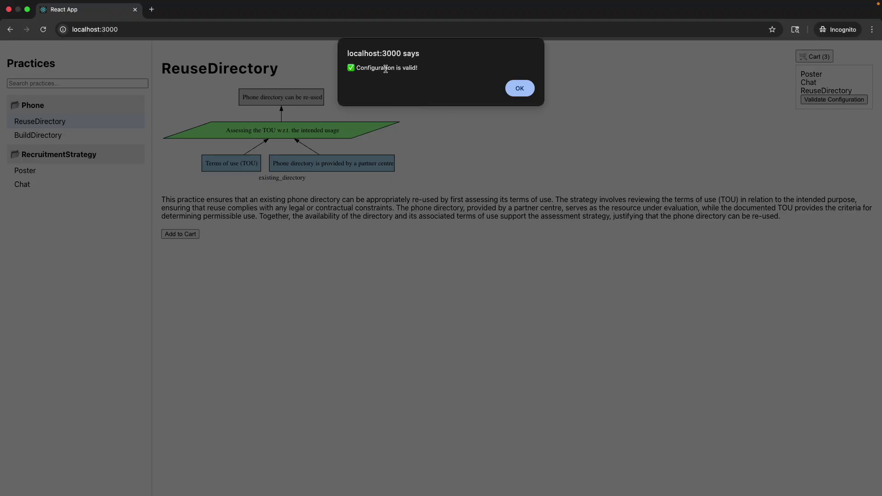
{"action": "left_click", "coordinate": [520, 89]}
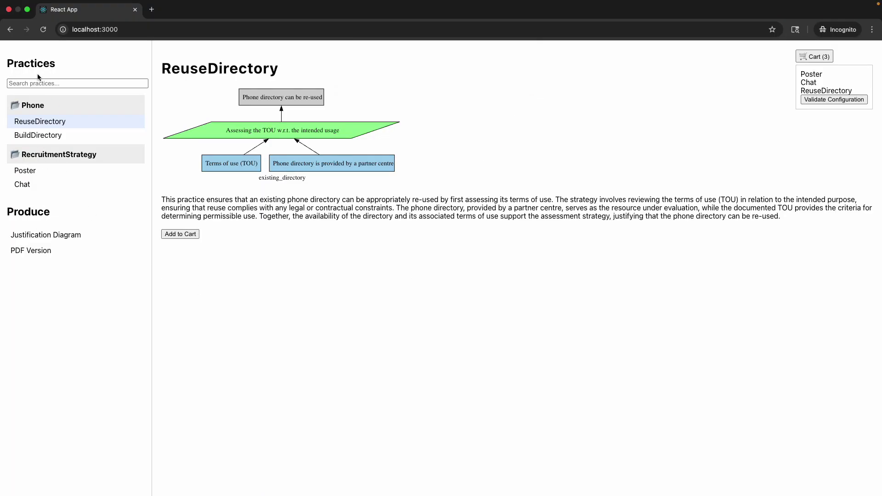
Step: View the Justification Diagram page and revisit the diagrams of the Poster and Chat practices
{"action": "left_click", "coordinate": [50, 239]}
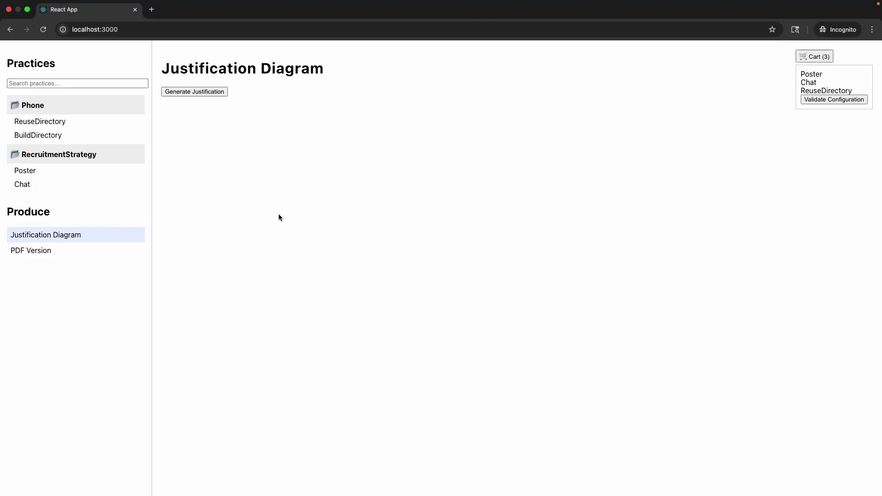
{"action": "left_click", "coordinate": [33, 170]}
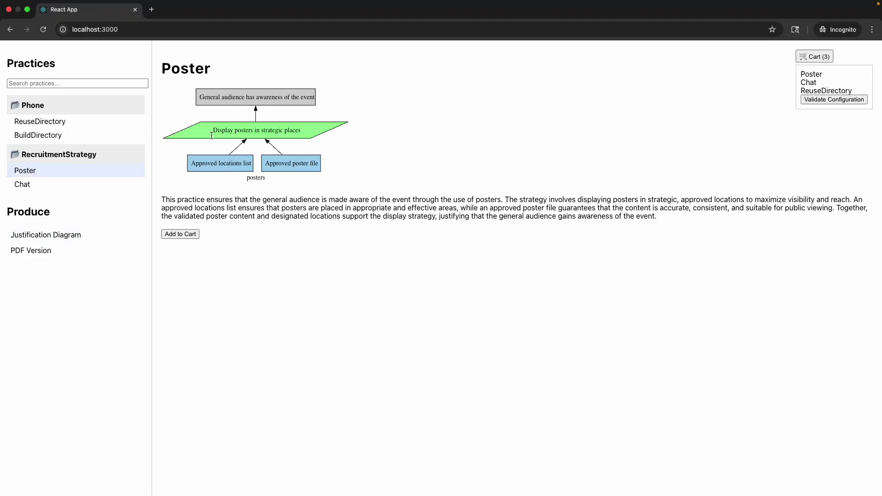
{"action": "left_click", "coordinate": [45, 190]}
Step: Start generating the justification diagram and choose "Call script is available" as the evidence for refining Phone with ReuseDirectory
{"action": "left_click", "coordinate": [66, 236]}
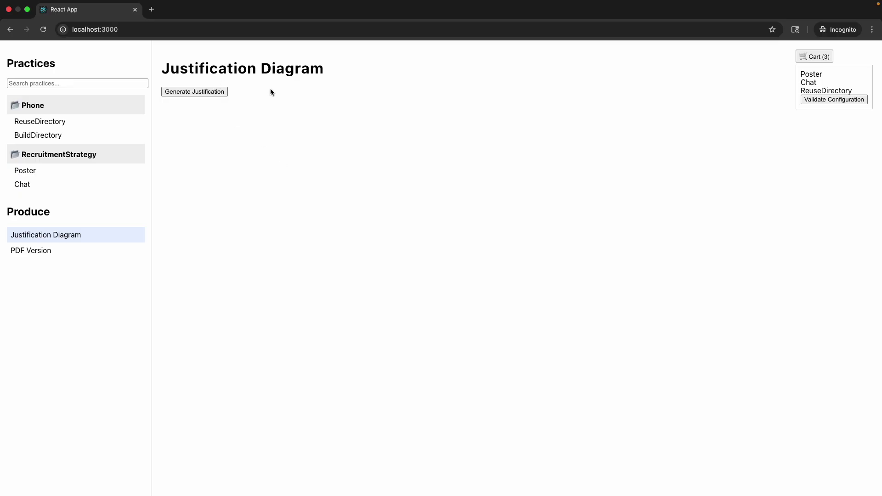
{"action": "left_click", "coordinate": [202, 93]}
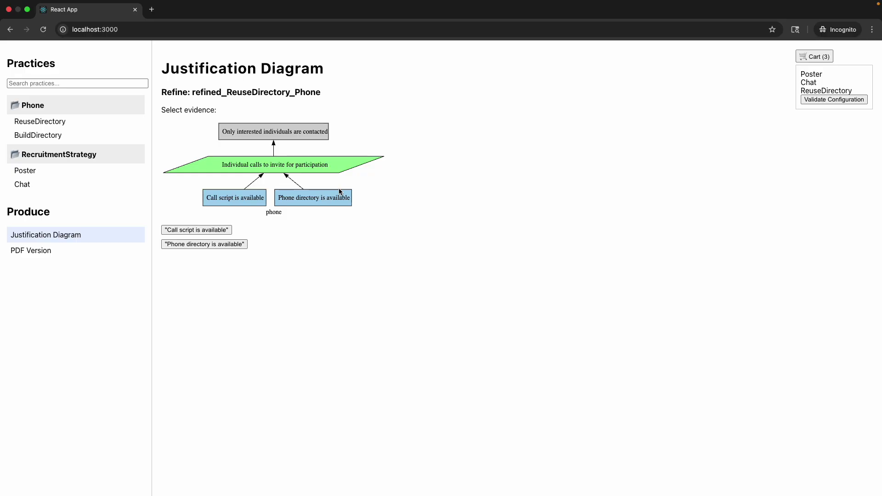
{"action": "left_click", "coordinate": [200, 231]}
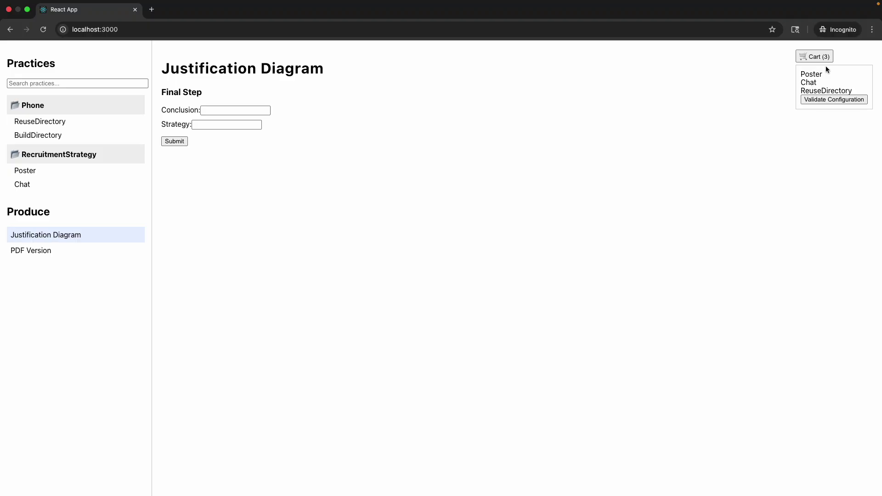
Step: Set both the conclusion and the strategy of the final justification to "Combine Strategy" and submit it
{"action": "left_click", "coordinate": [244, 111]}
{"action": "type", "text": "Combine"}
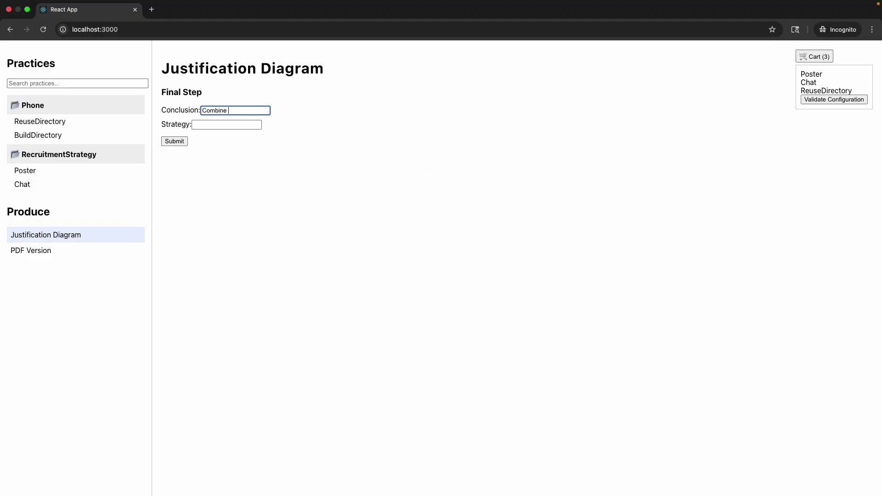
{"action": "type", "text": " Strategy"}
{"action": "left_click", "coordinate": [228, 123]}
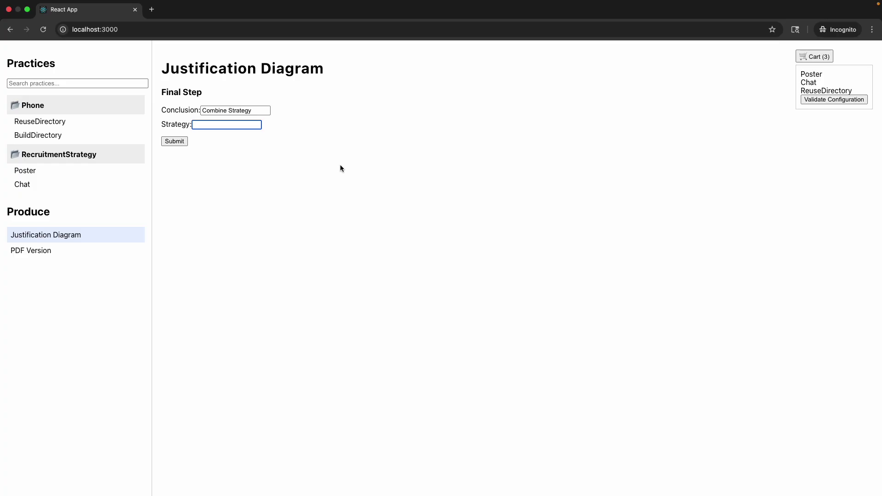
{"action": "triple_click", "coordinate": [236, 111]}
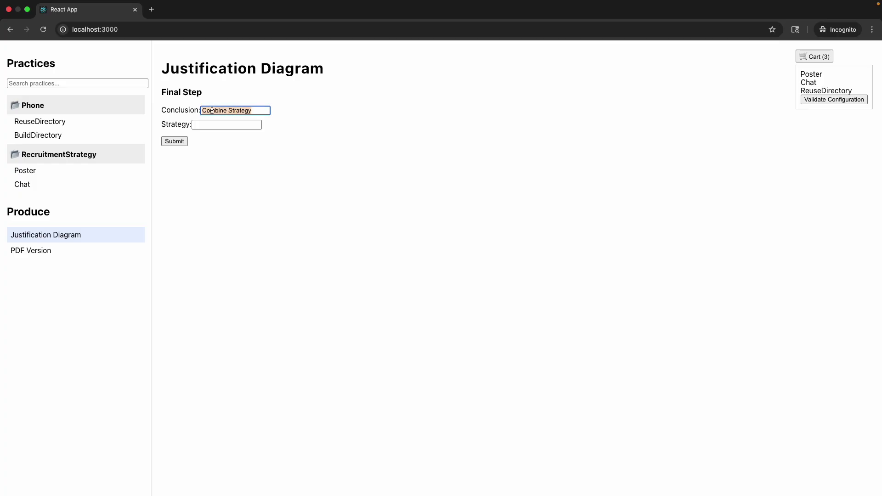
{"action": "key", "text": "super+c"}
{"action": "left_click", "coordinate": [226, 124]}
{"action": "key", "text": "super+v"}
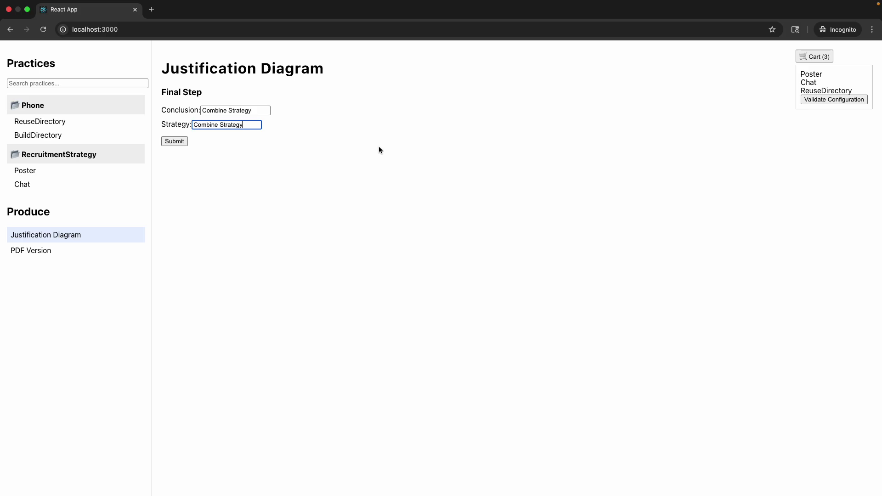
{"action": "left_click", "coordinate": [206, 136]}
{"action": "left_click", "coordinate": [178, 141]}
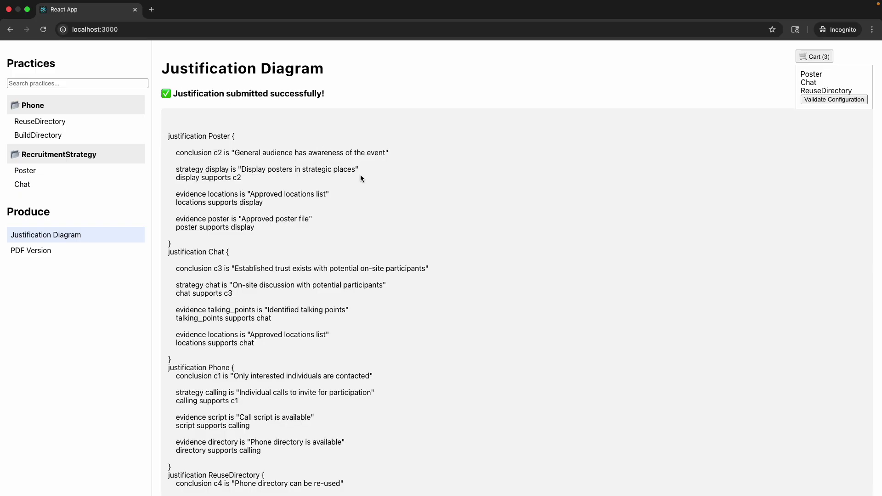
Step: Examine the generated justification code and the assembled final diagram beneath it
{"action": "scroll", "coordinate": [360, 179], "scroll_direction": "down", "scroll_amount": 3}
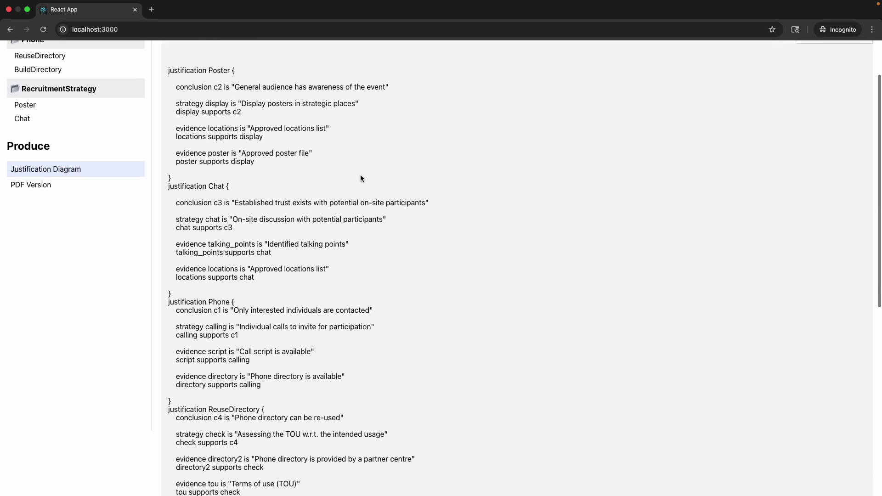
{"action": "scroll", "coordinate": [361, 178], "scroll_direction": "down", "scroll_amount": 6}
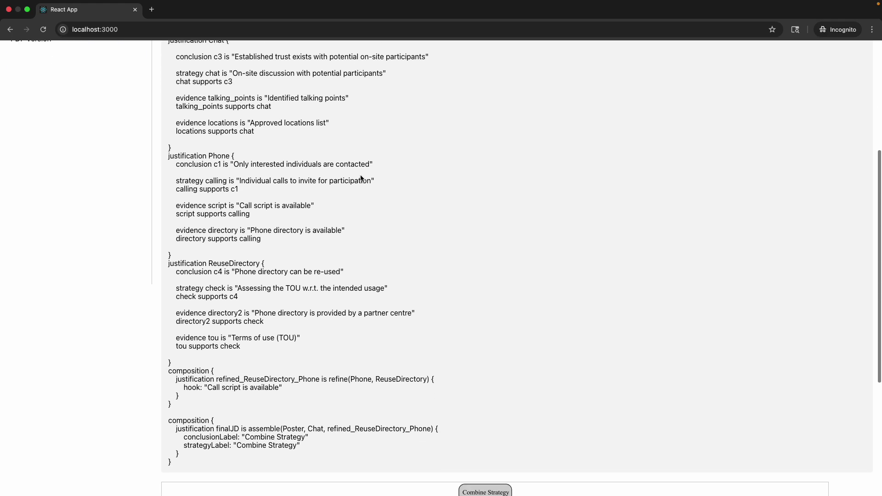
{"action": "scroll", "coordinate": [361, 179], "scroll_direction": "down", "scroll_amount": 5}
{"action": "scroll", "coordinate": [360, 178], "scroll_direction": "up", "scroll_amount": 8}
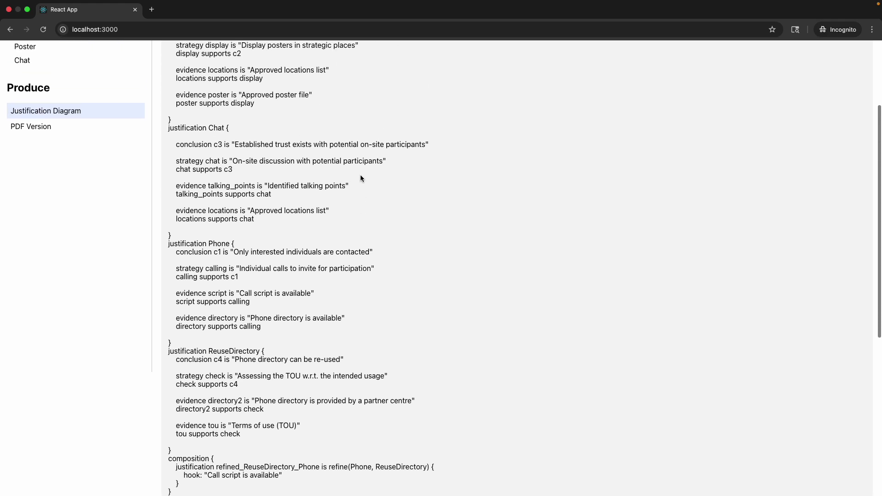
{"action": "scroll", "coordinate": [360, 179], "scroll_direction": "down", "scroll_amount": 12}
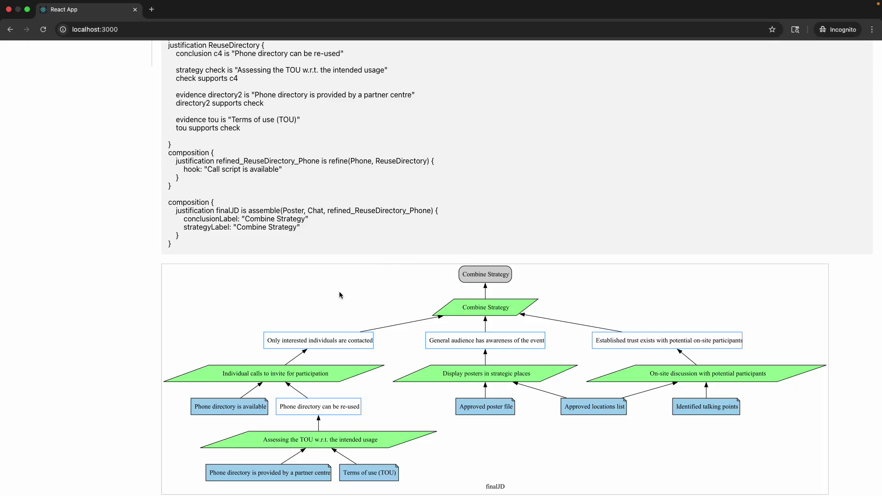